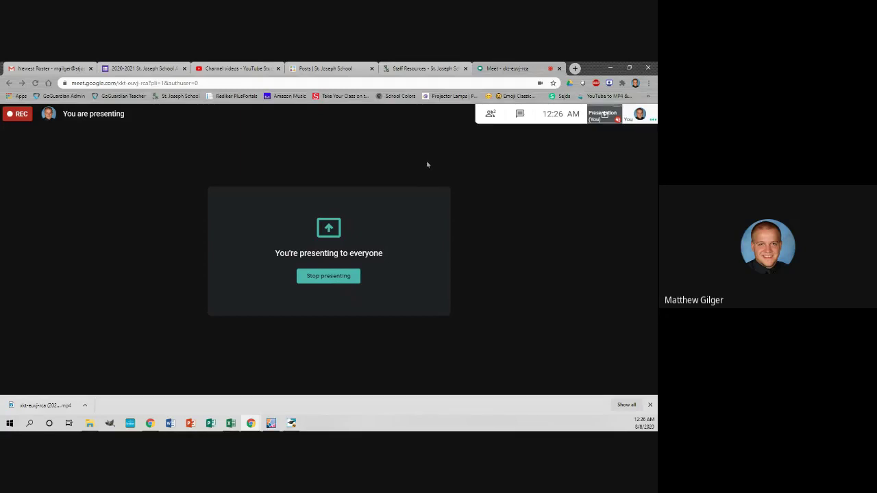
- From the Staff Resources page, follow Parent/Guardian Links to the Rediker Portal sign-in page
click(436, 70)
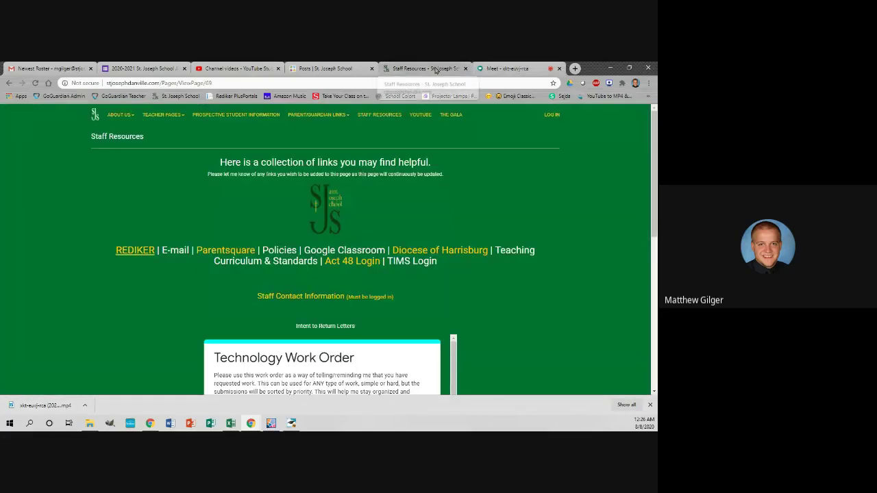
click(94, 116)
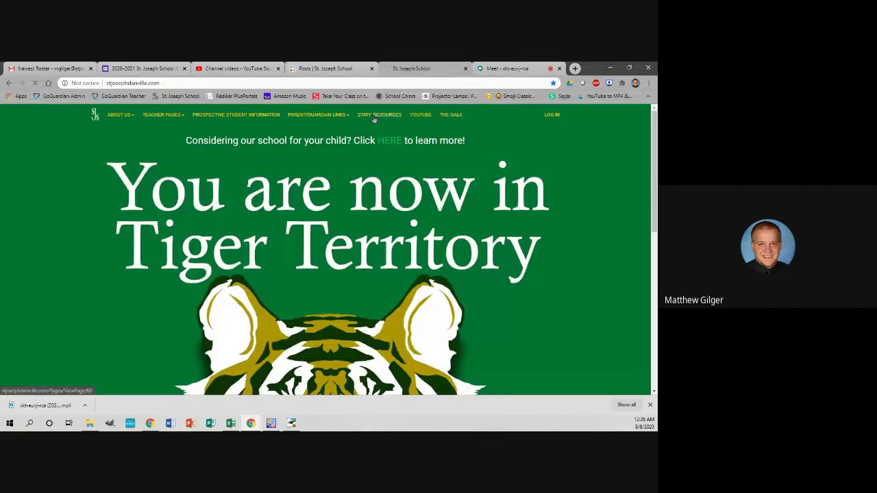
click(374, 116)
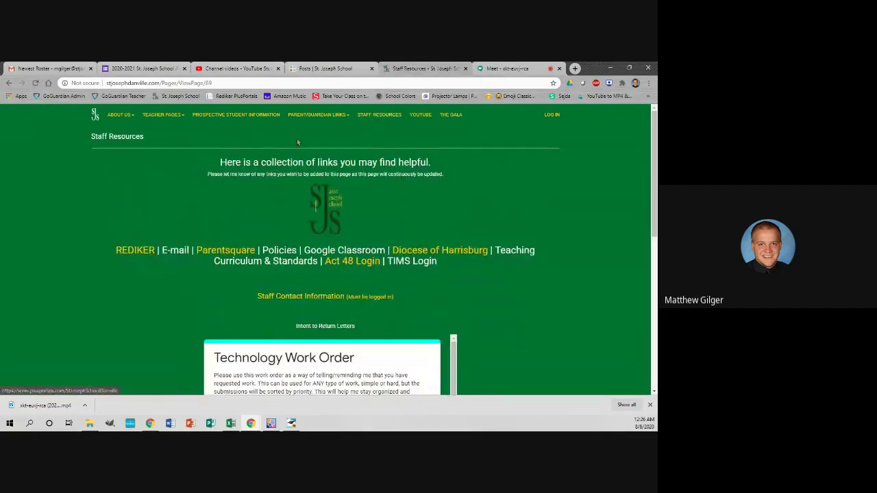
mouse_move(317, 115)
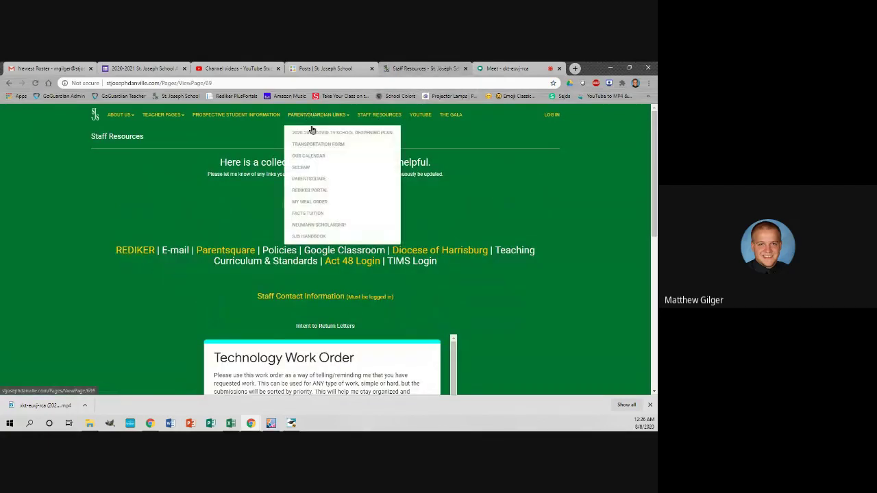
click(310, 191)
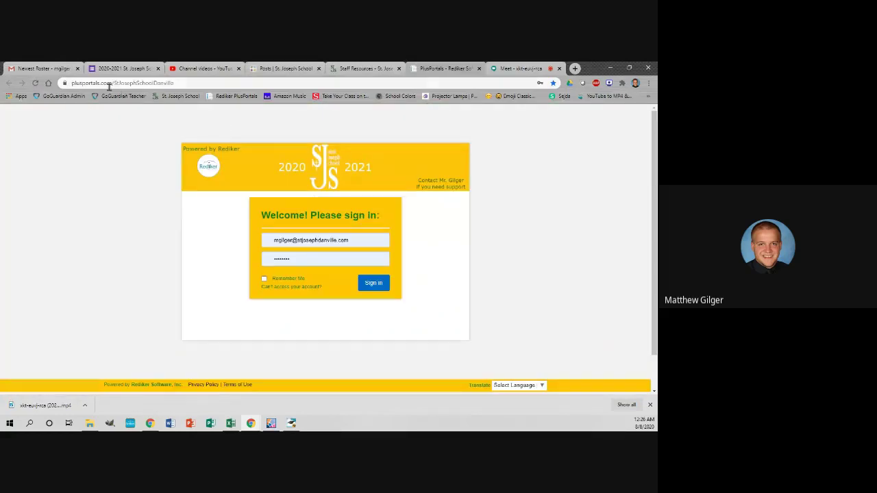
click(108, 85)
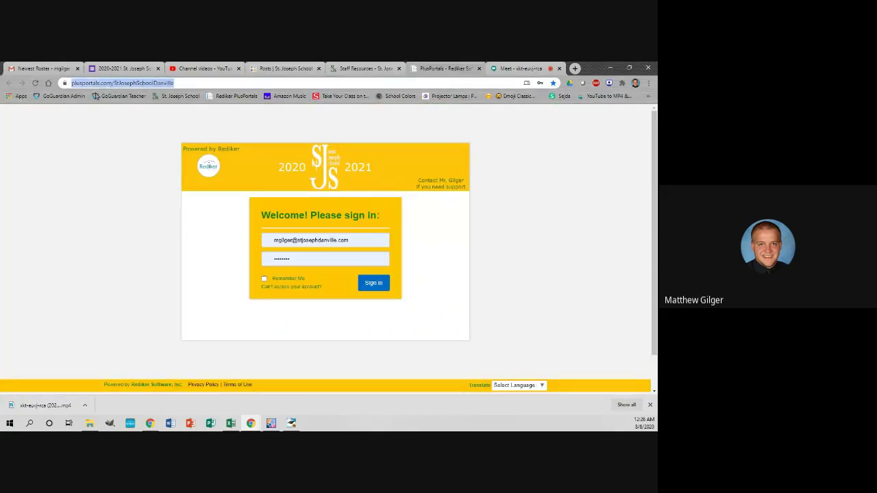
- Sign in to PlusPortals with the prefilled credentials to reach the teacher home page
click(374, 286)
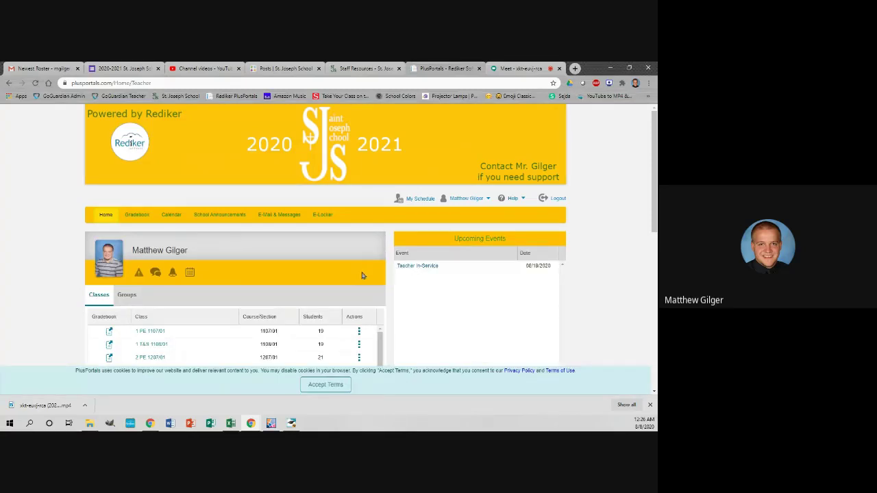
click(413, 202)
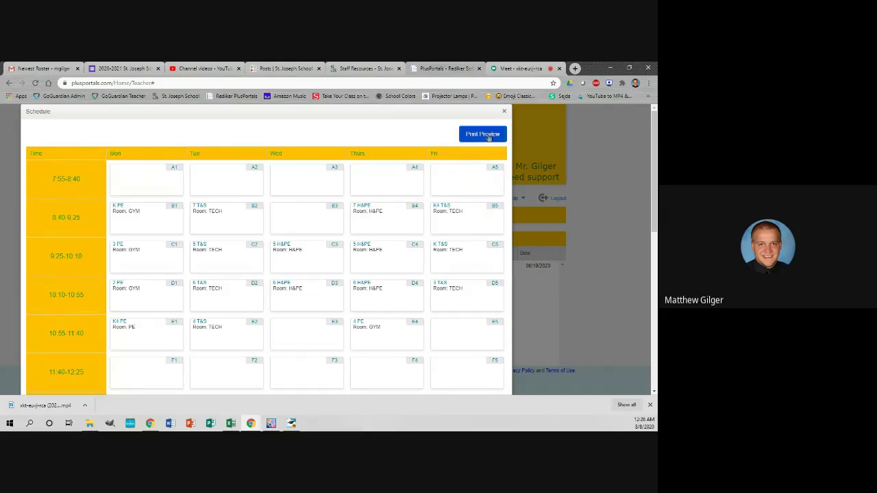
click(506, 113)
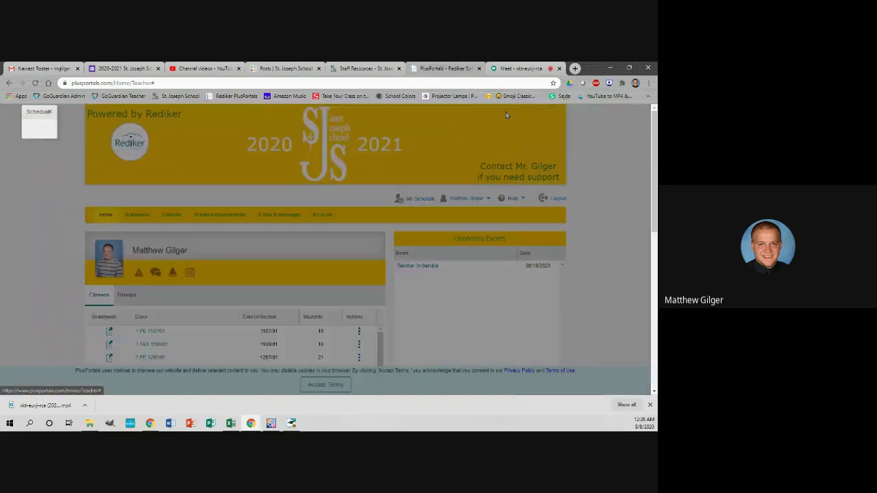
scroll(373, 252, down, 3)
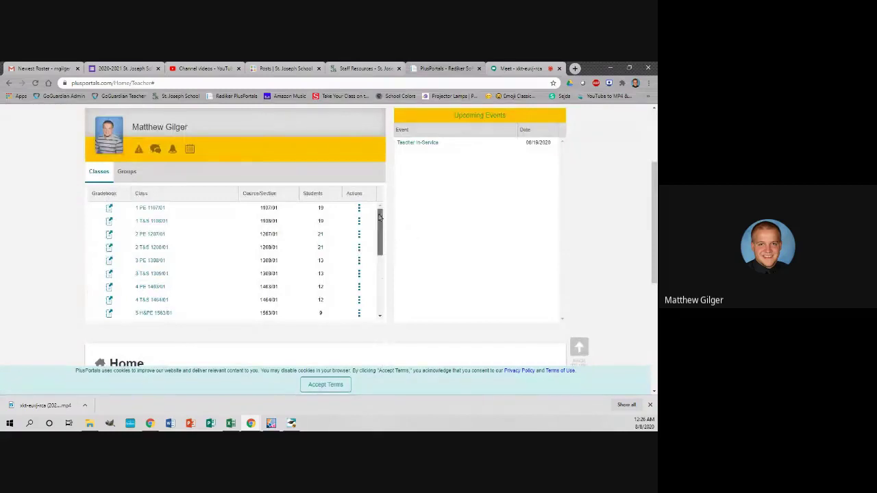
drag(379, 233, 378, 312)
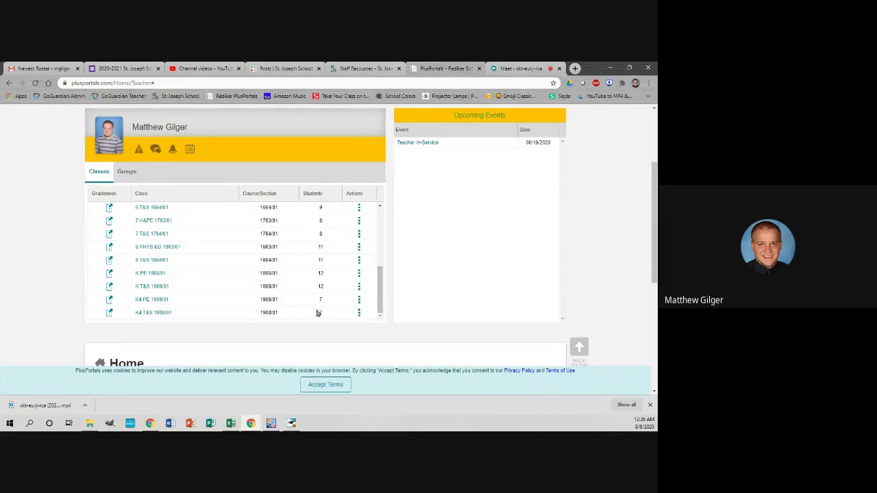
drag(380, 289, 386, 212)
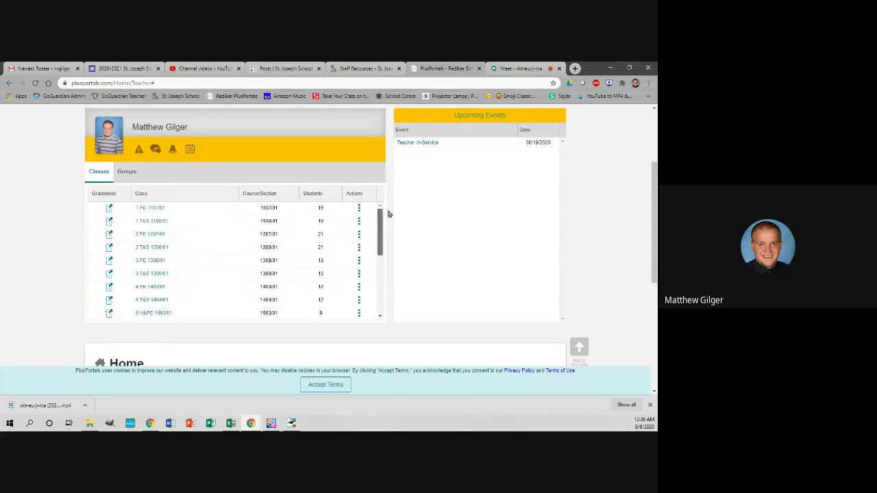
scroll(411, 244, up, 2)
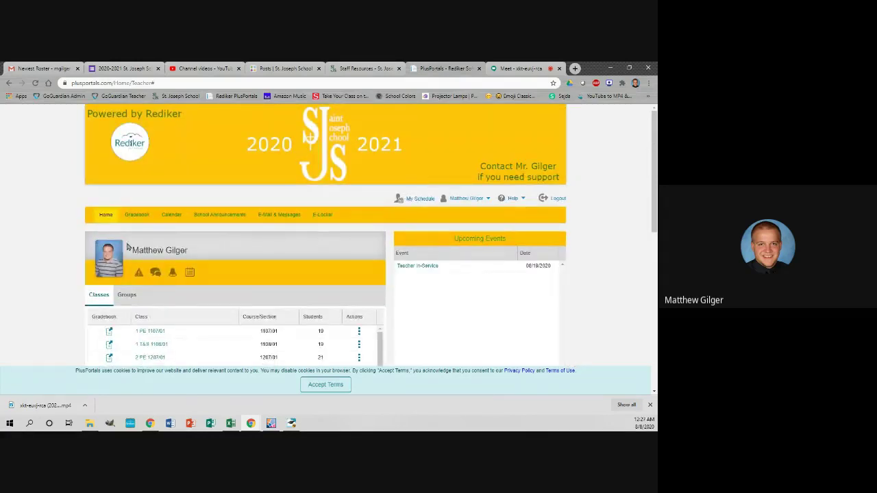
- Launch TeacherPlus Gradebook from PlusPortals and browse the Gradebooks flyout listing every class
click(135, 219)
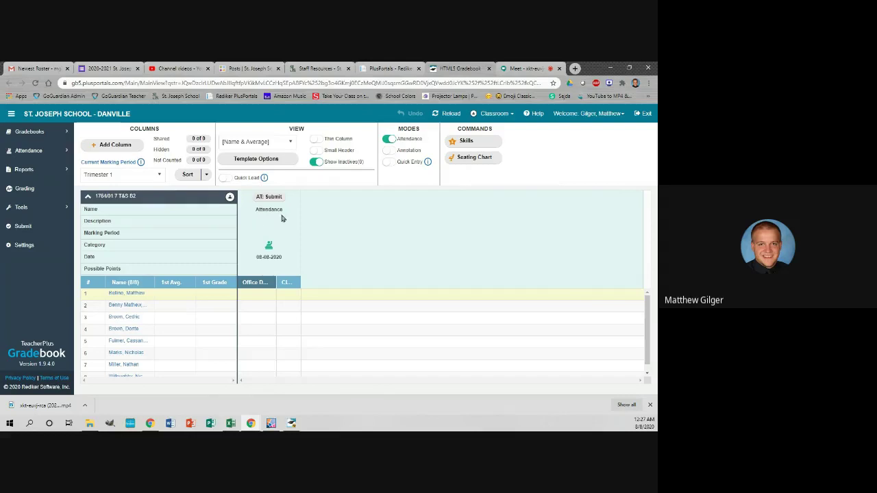
click(73, 137)
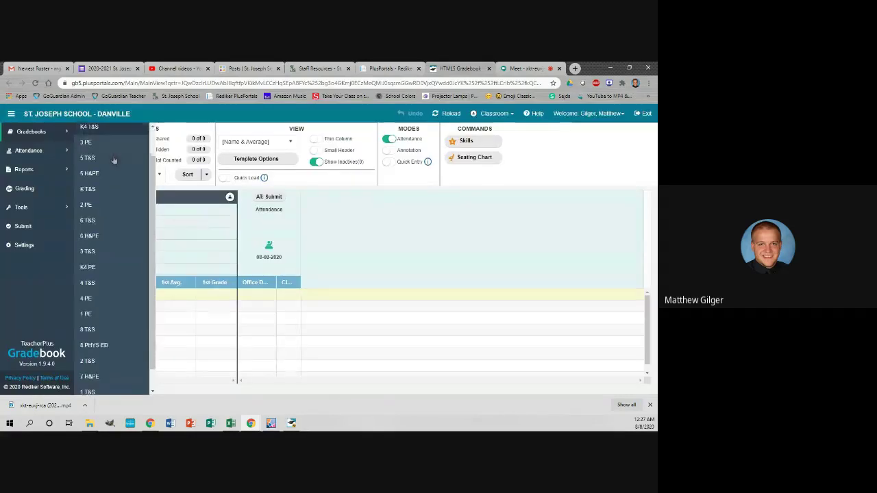
scroll(114, 160, down, 2)
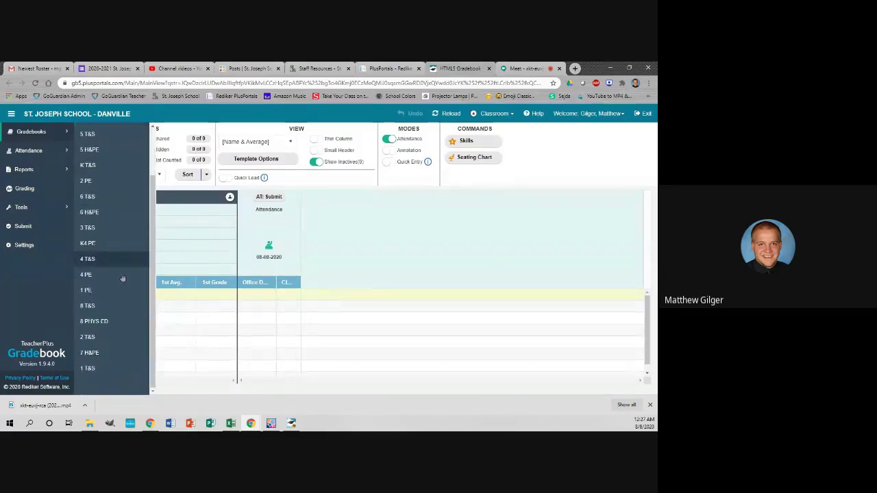
scroll(122, 281, up, 4)
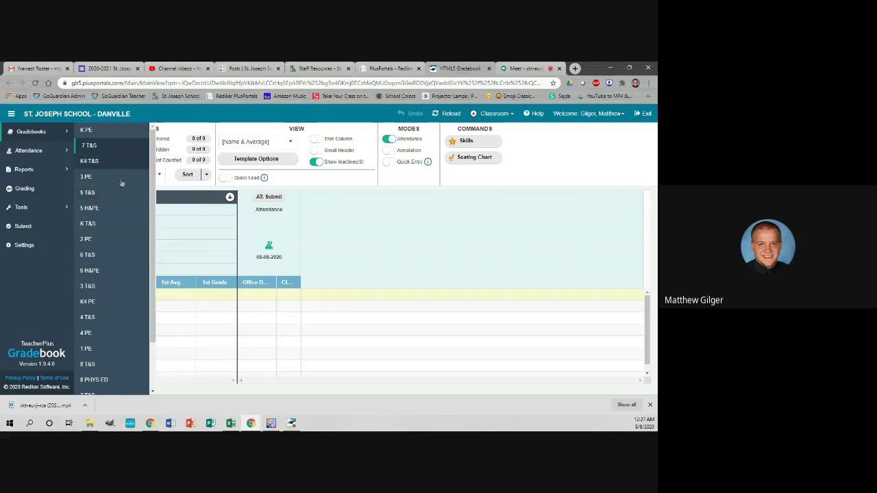
- In Settings > Gradebooks, uncheck Active for K through 3 PE and T&S gradebooks and save
click(41, 250)
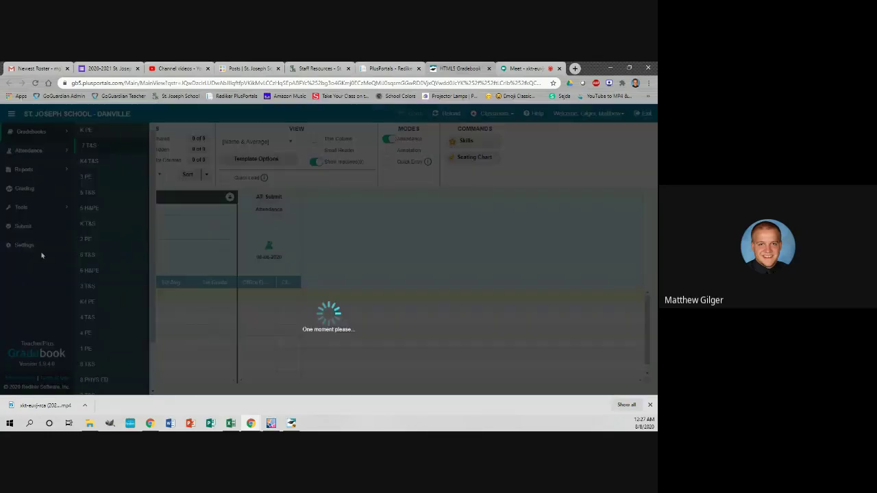
click(190, 156)
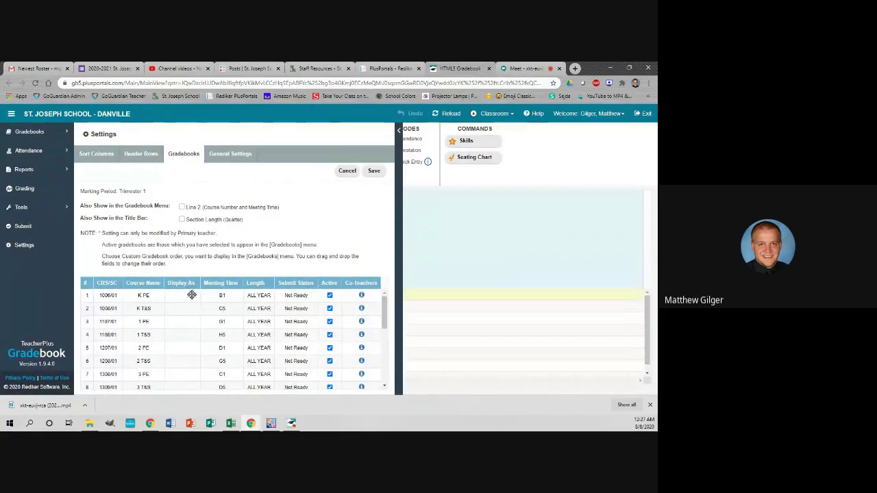
click(329, 296)
click(329, 308)
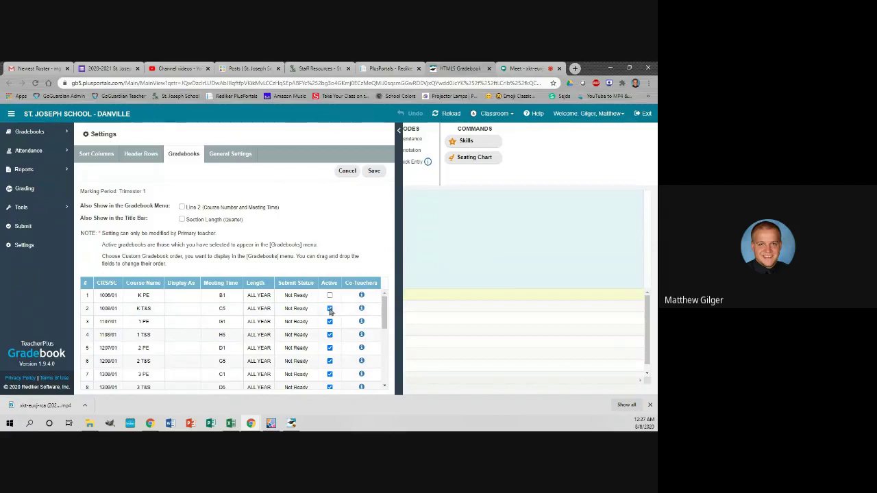
click(329, 322)
click(330, 335)
click(330, 348)
click(330, 361)
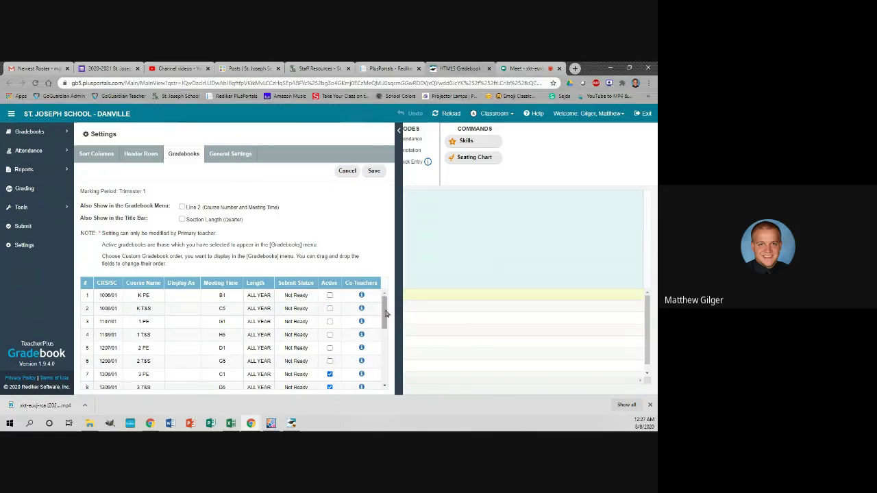
drag(384, 312, 384, 334)
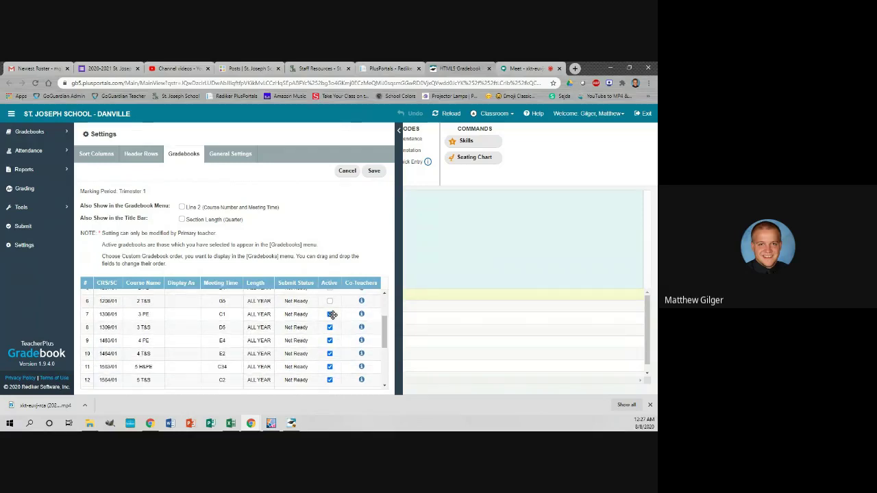
click(330, 315)
click(329, 328)
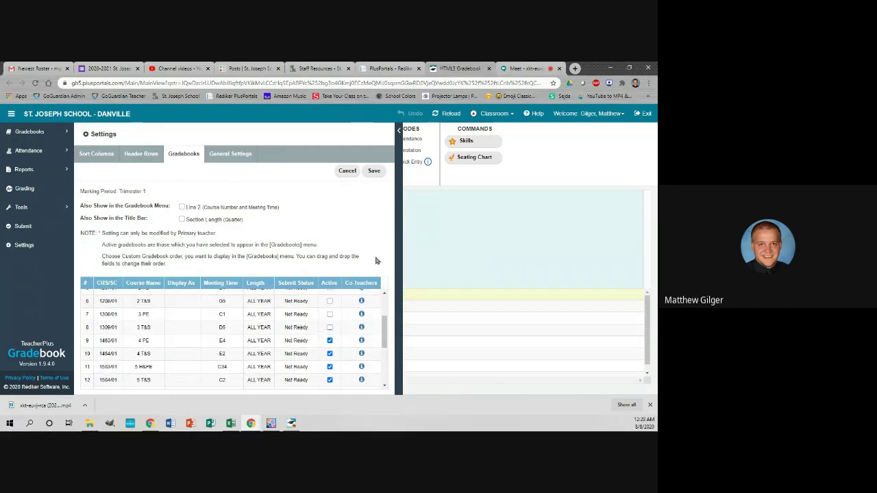
click(374, 171)
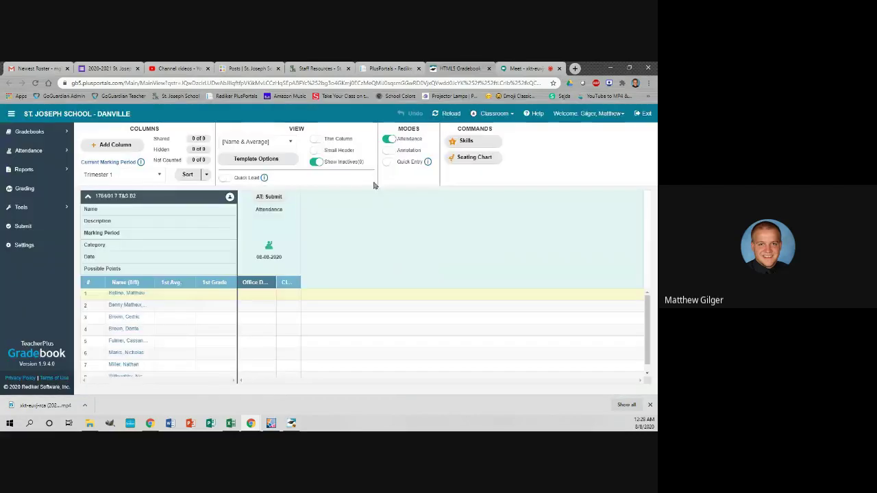
- Uncheck Active for K4 PE and K4 T&S, save, and confirm the list ends at 8 T&S
mouse_move(65, 135)
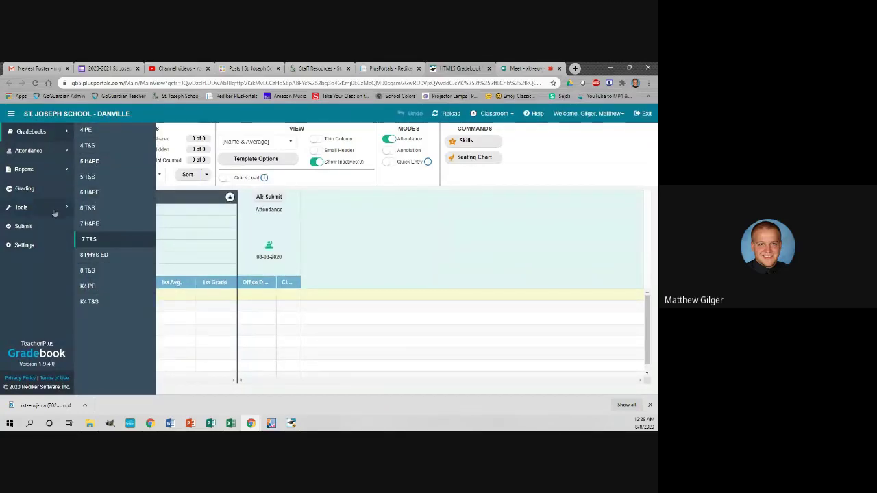
click(53, 245)
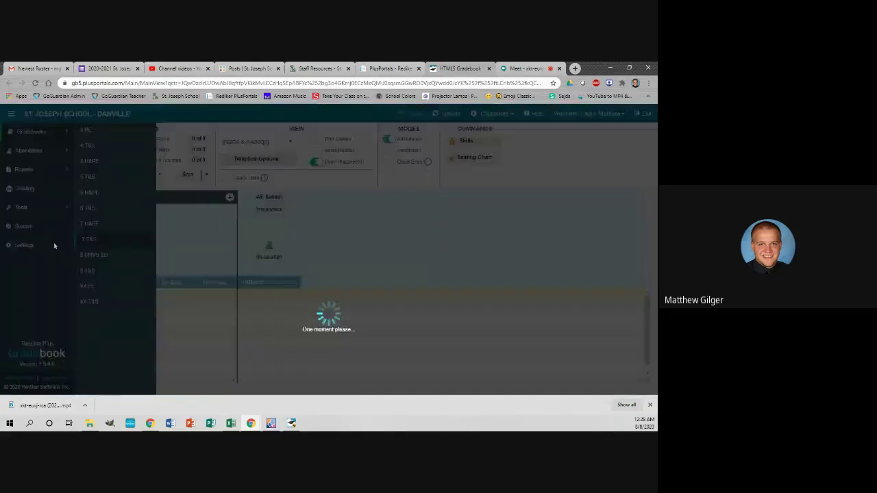
click(199, 159)
scroll(356, 315, down, 5)
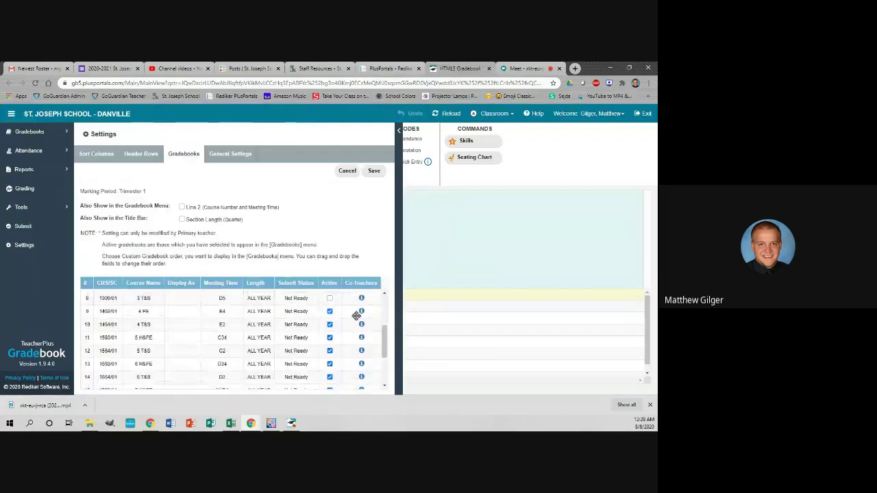
click(329, 368)
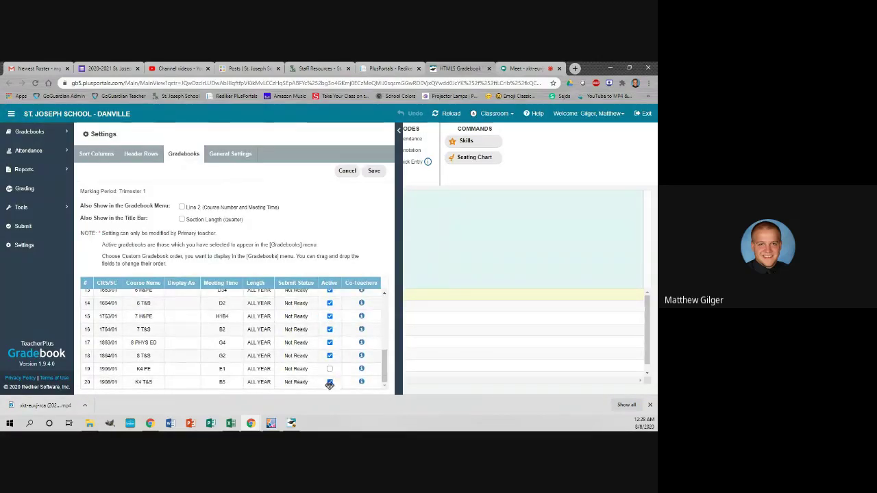
click(330, 382)
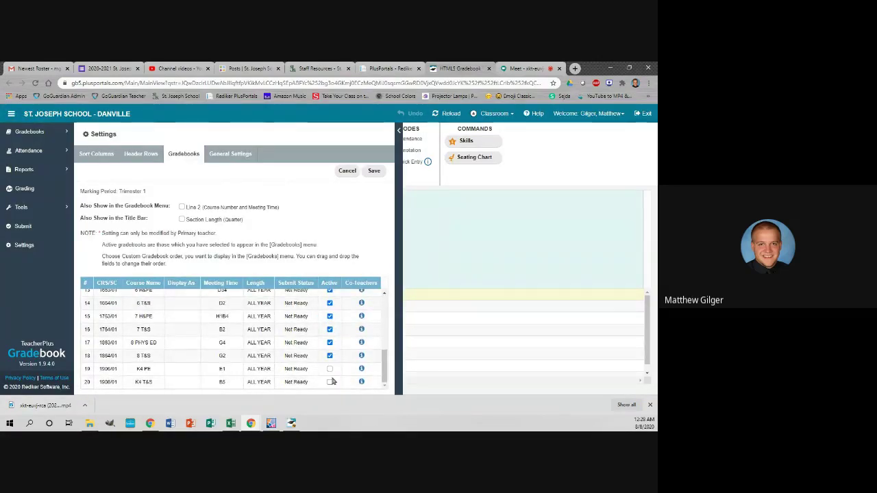
click(373, 172)
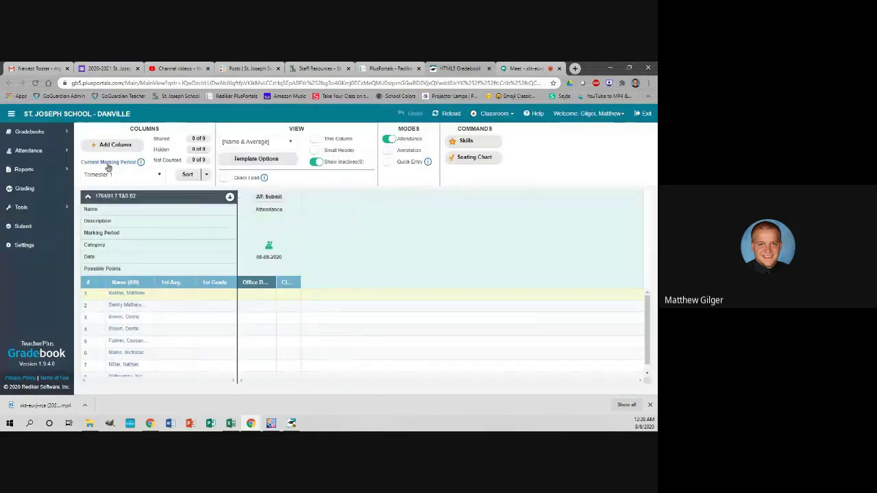
click(29, 131)
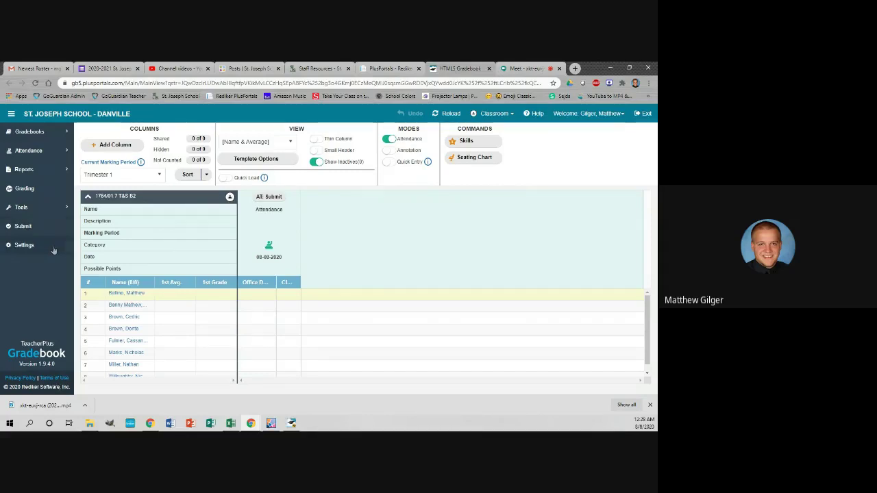
- Open Grading settings for 7 T&S and show the category weighting list
click(24, 189)
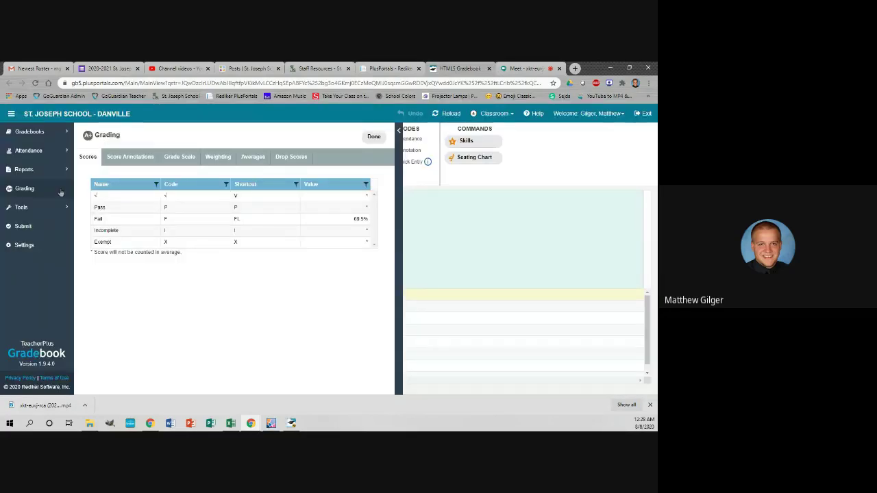
click(217, 163)
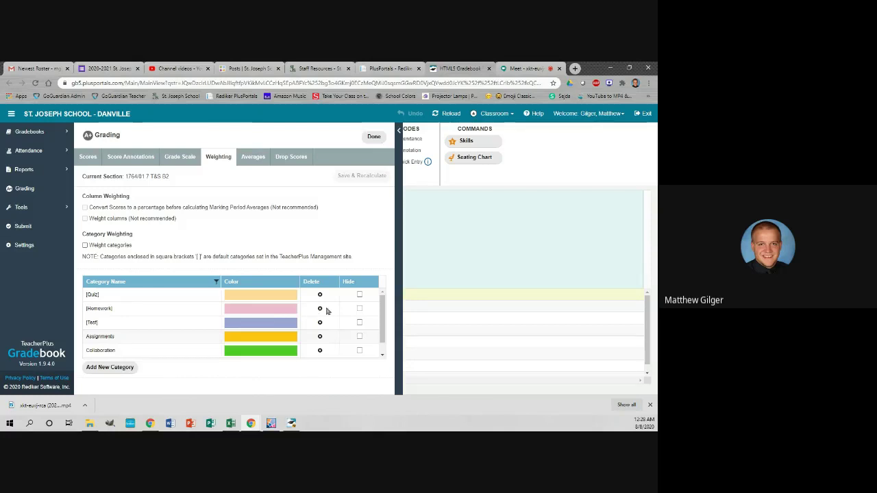
- Scroll through the Quiz, Homework, Test, Assignments and Collaboration categories, then start a new category
scroll(384, 307, down, 1)
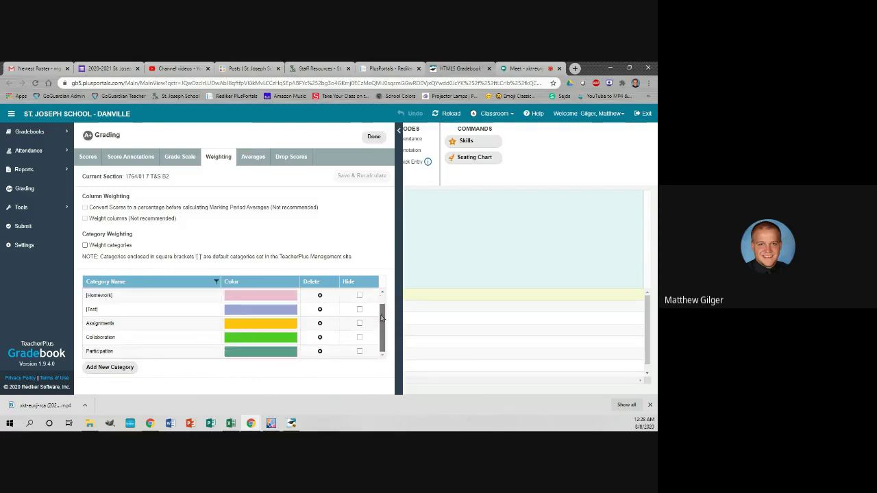
scroll(384, 308, up, 1)
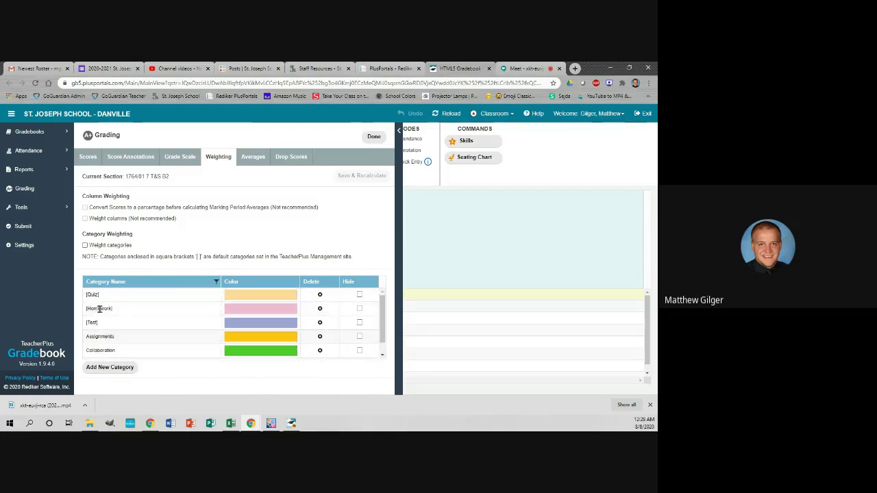
scroll(118, 336, down, 1)
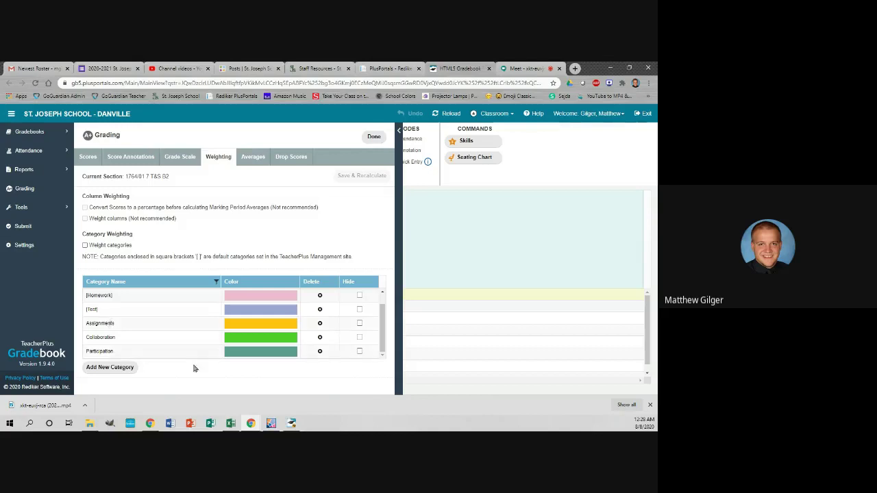
click(126, 370)
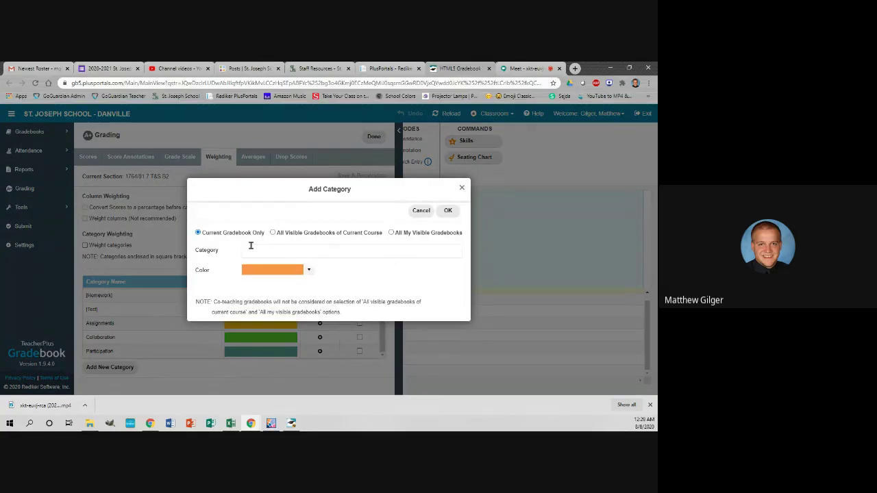
- Cancel the Add Category dialog, leaving the weighting categories unchanged
click(421, 211)
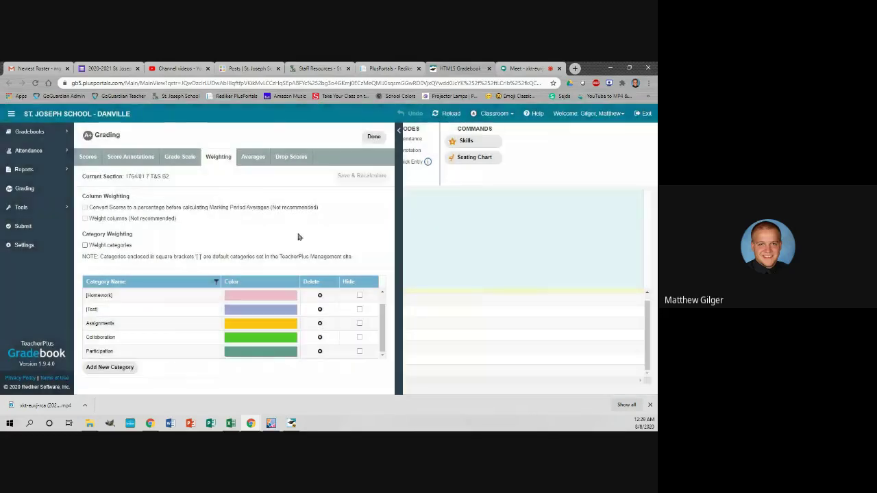